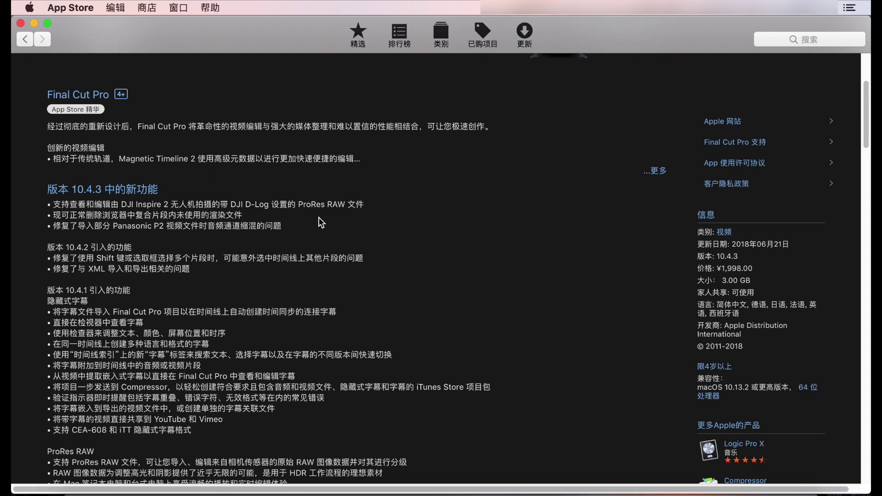
Launch Final Cut Pro from the Dock.
left_click(606, 494)
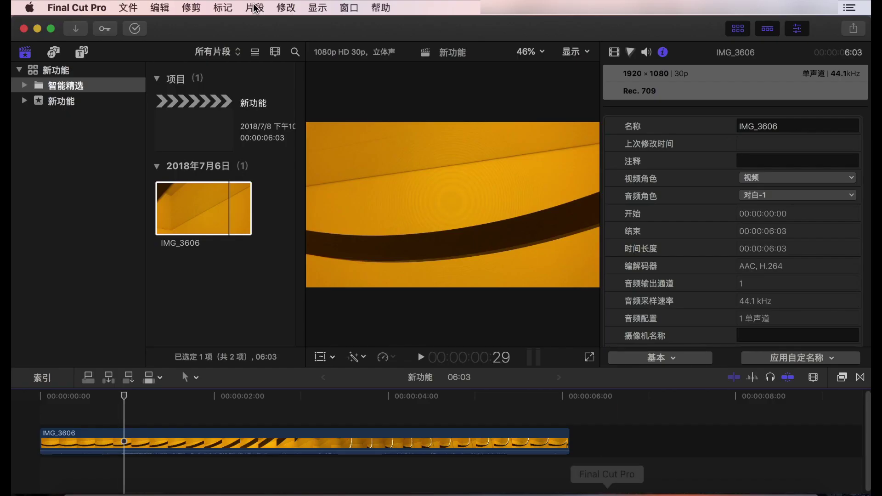
Open Export File settings with Video and Audio format and review codecs; Source shows Apple ProRes 422.
left_click(131, 7)
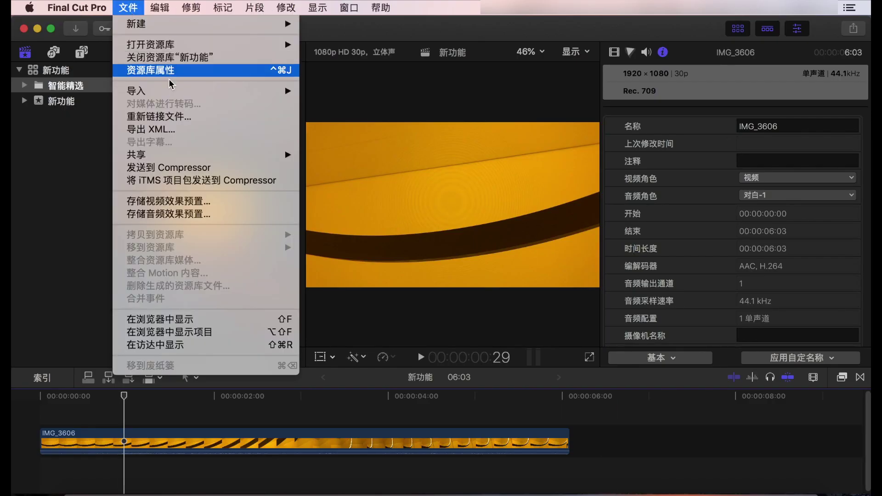
mouse_move(204, 156)
left_click(403, 285)
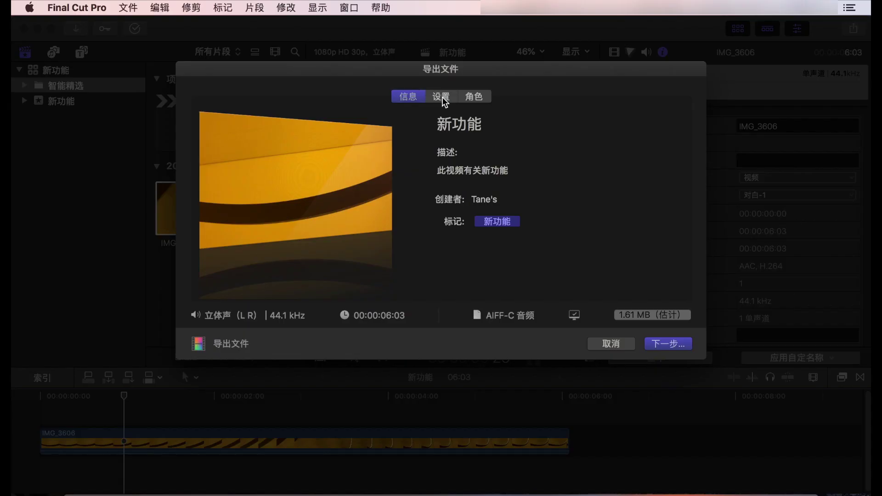
left_click(443, 98)
left_click(546, 149)
left_click(551, 125)
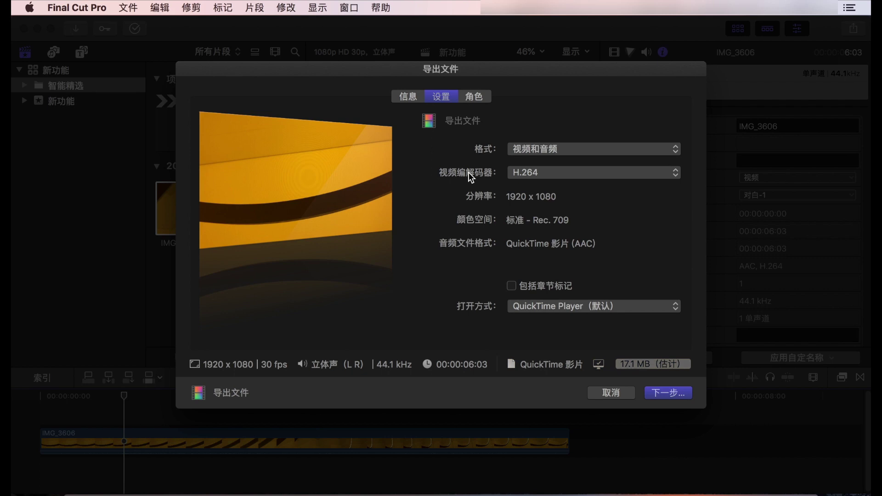
left_click(543, 173)
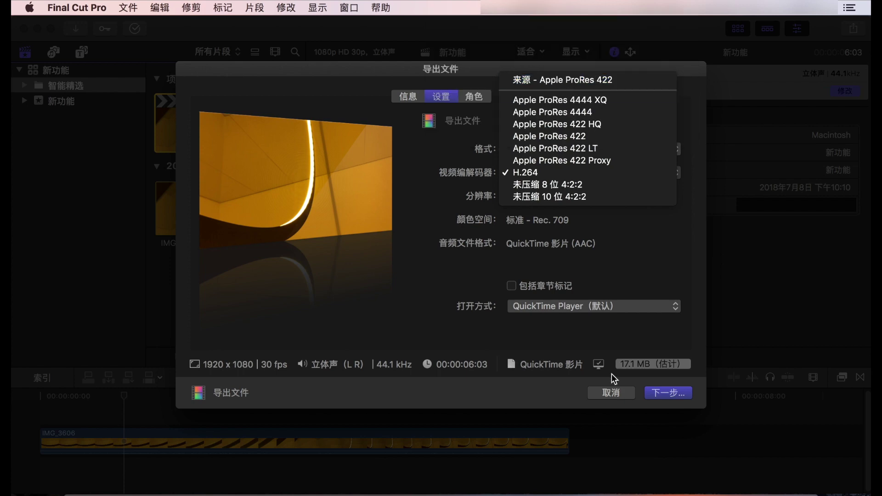
left_click(618, 391)
Cancel the export and change the 新功能 project's render codec to Apple ProRes 422 HQ.
left_click(618, 390)
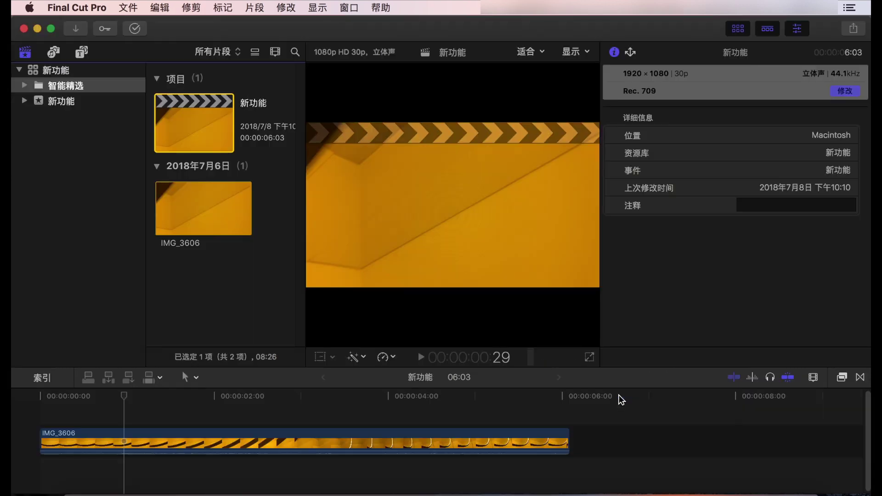
left_click(218, 102)
left_click(845, 90)
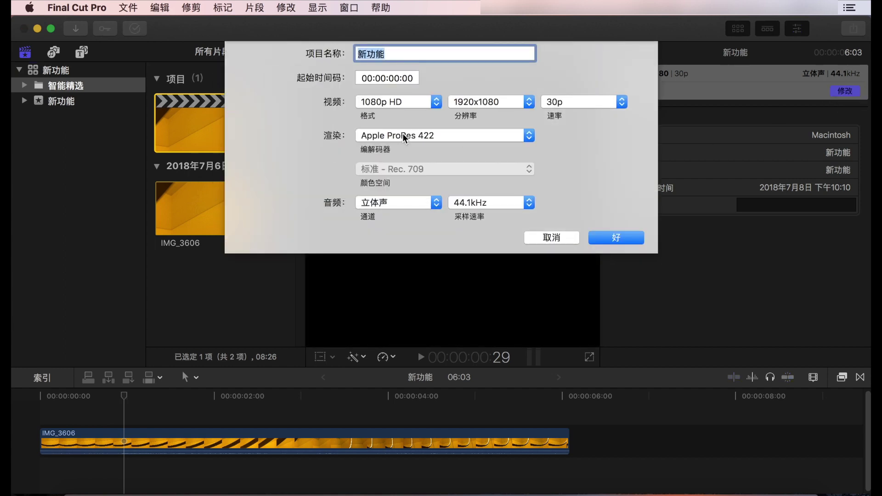
left_click(404, 137)
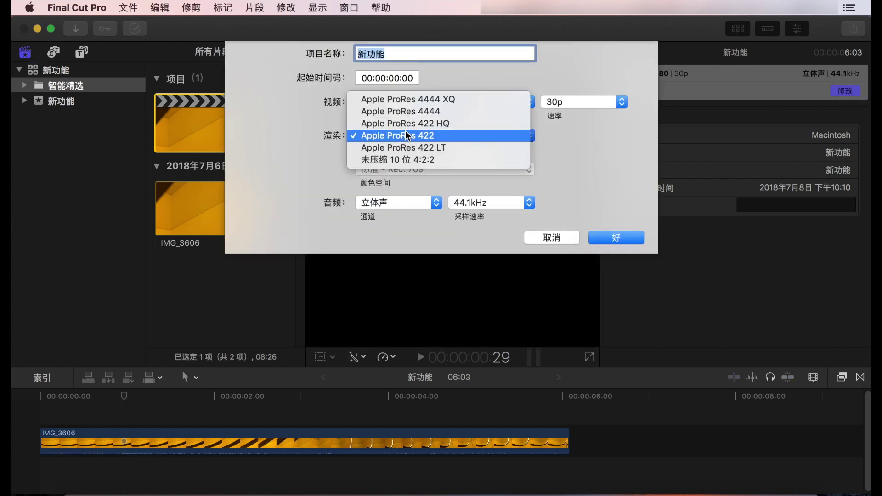
left_click(413, 123)
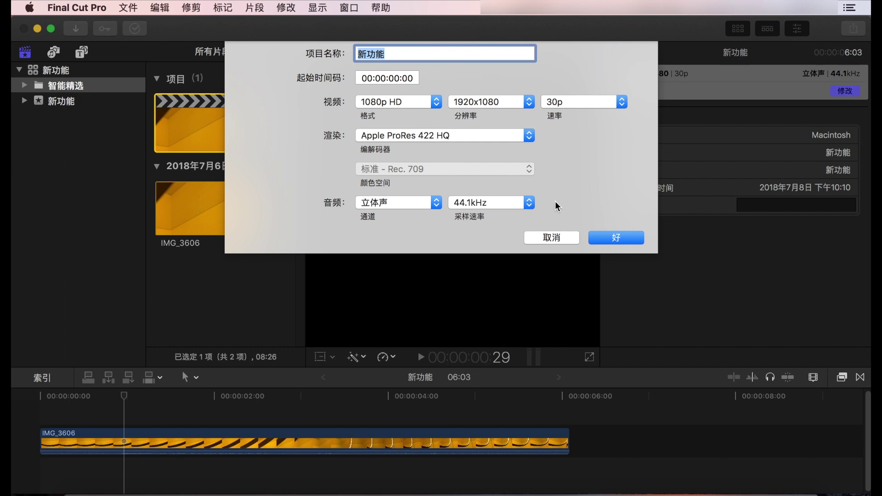
left_click(624, 237)
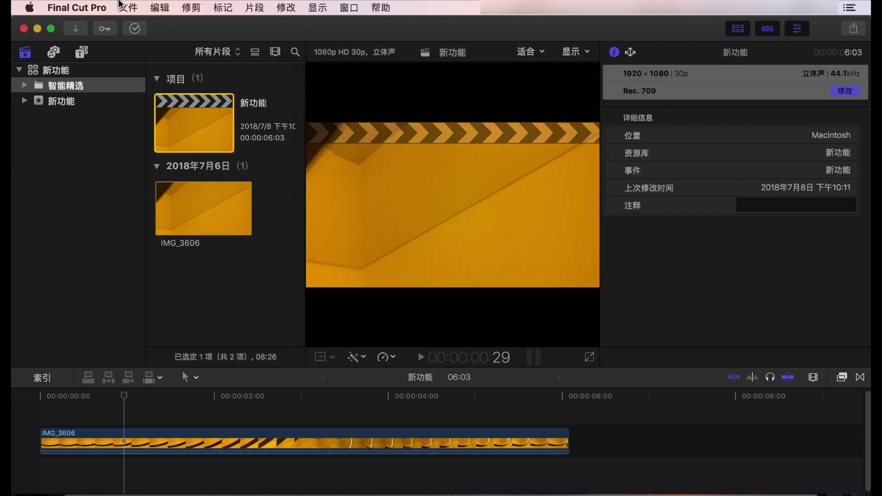
left_click(129, 8)
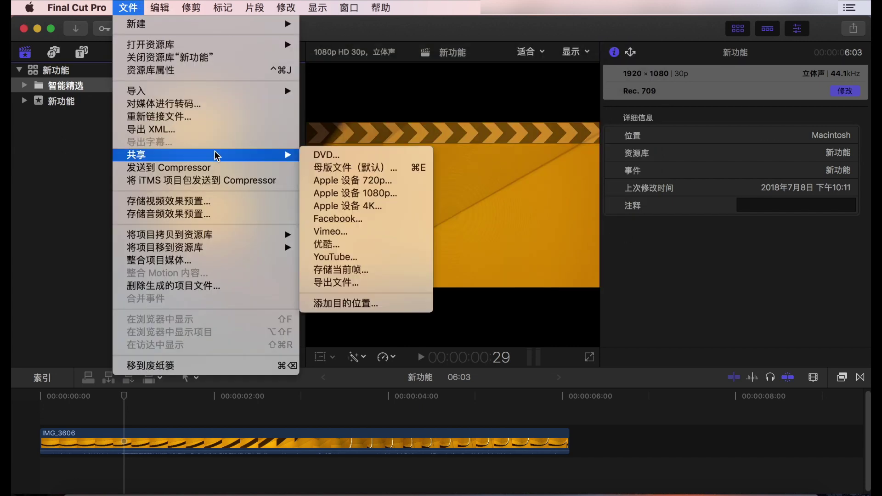
mouse_move(279, 152)
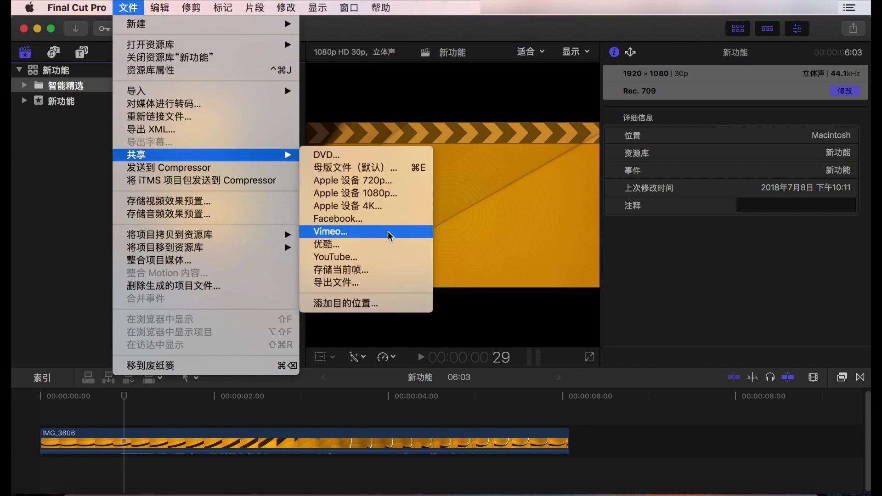
left_click(386, 287)
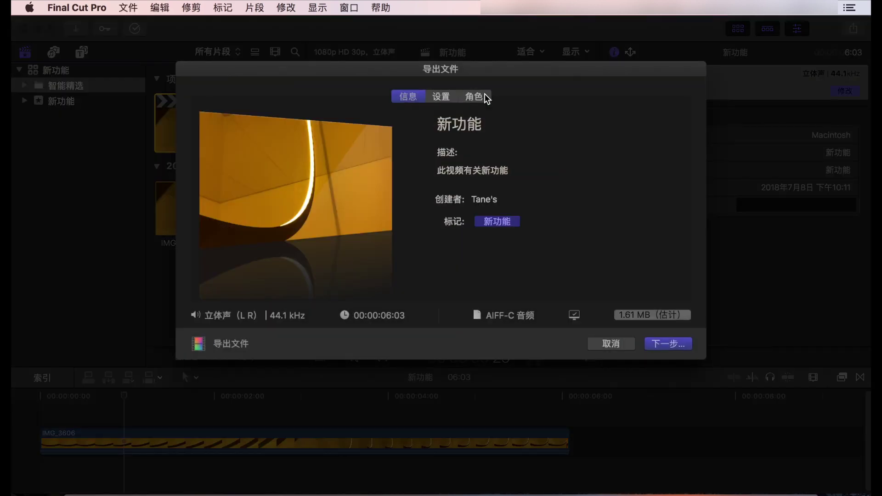
left_click(446, 95)
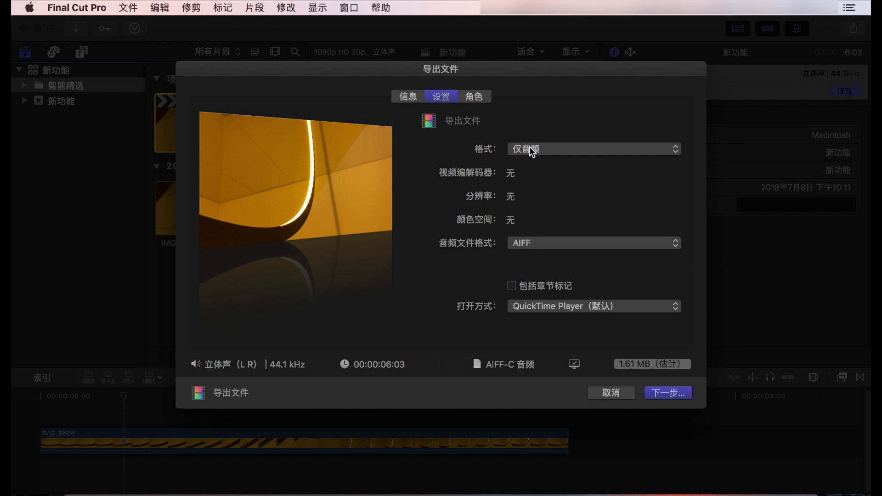
left_click(533, 150)
left_click(542, 124)
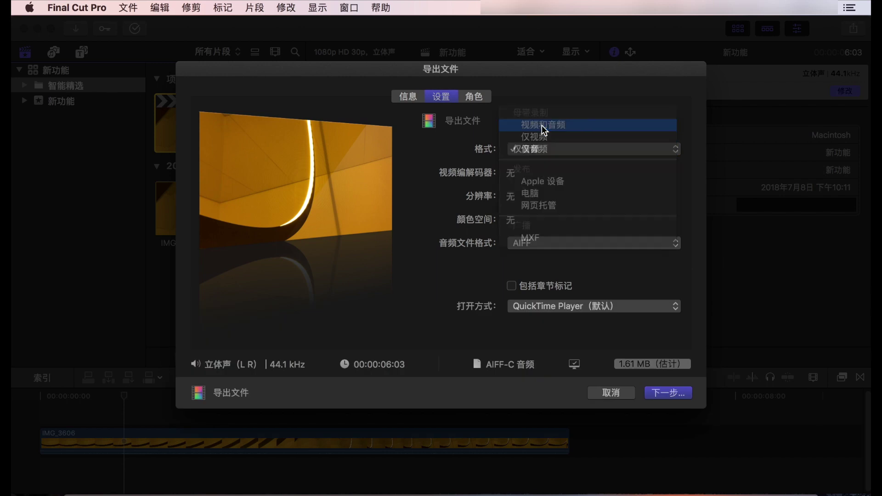
left_click(554, 174)
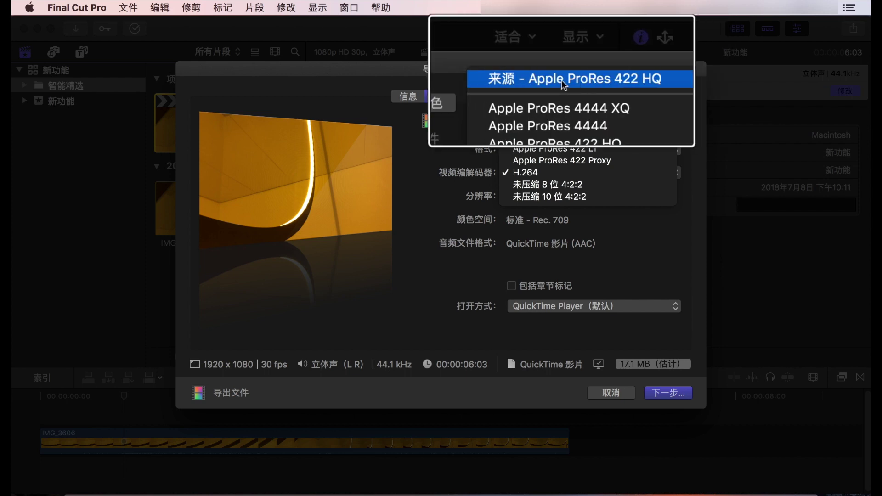
left_click(615, 393)
left_click(616, 392)
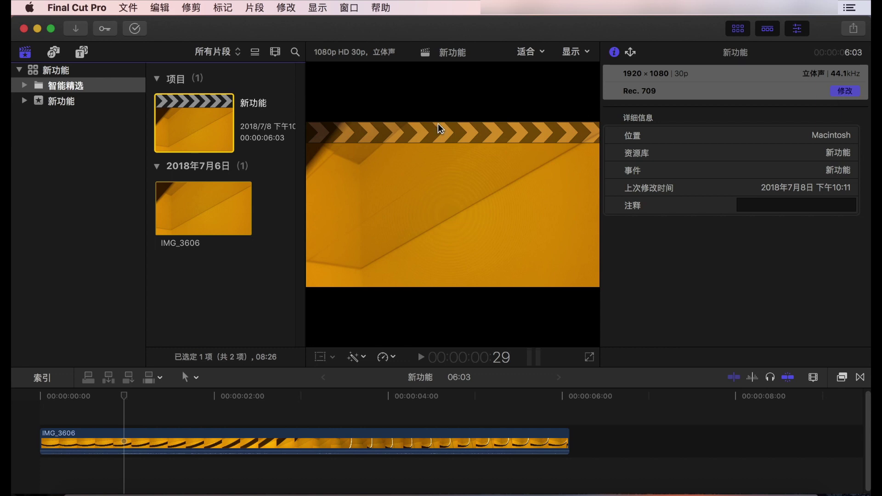
left_click(186, 202)
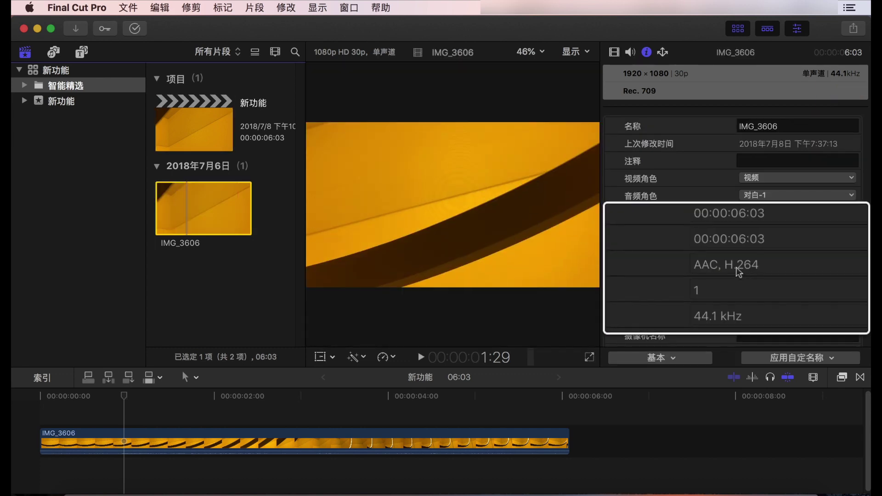
Modify the 新功能 project settings so the render codec is Apple ProRes 422, and confirm.
left_click(209, 109)
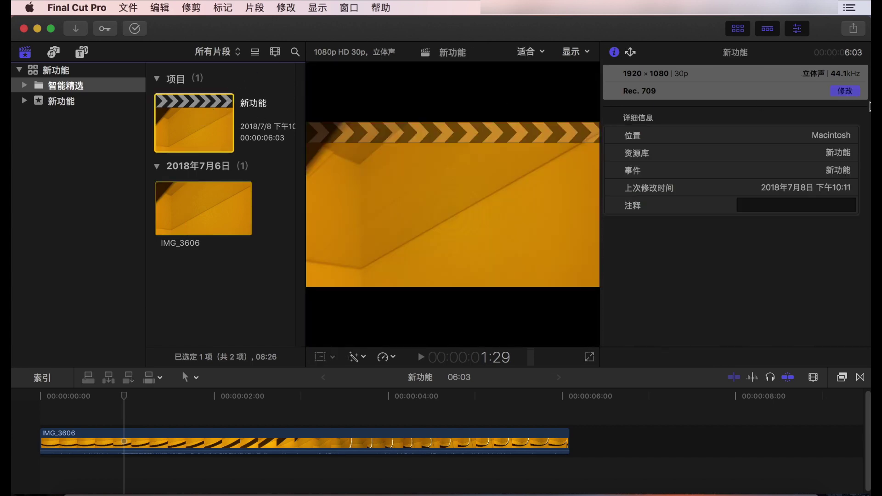
left_click(845, 91)
left_click(460, 138)
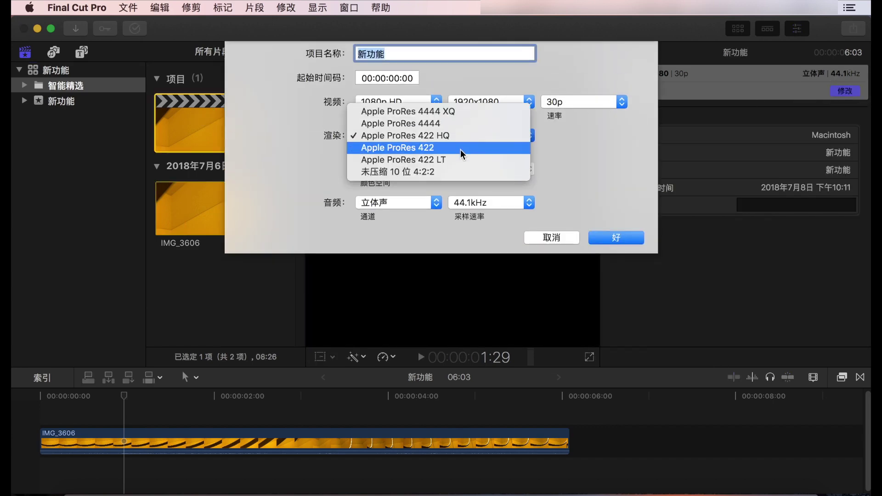
left_click(461, 150)
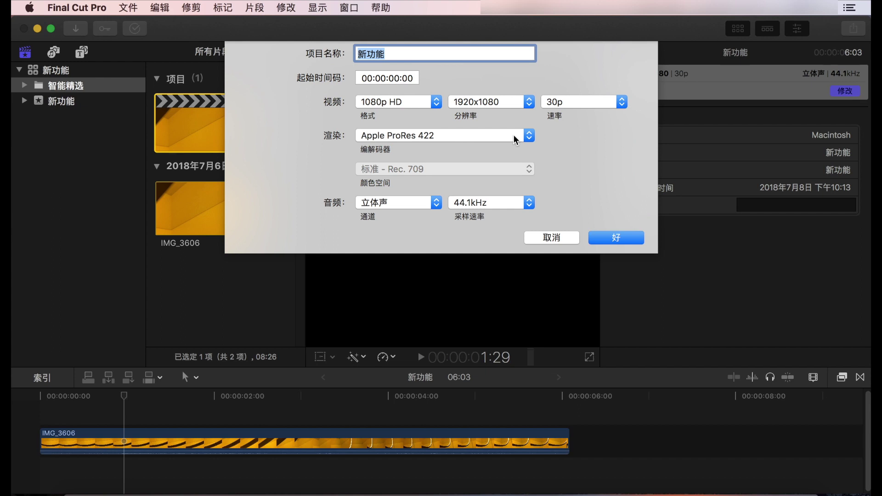
left_click(516, 139)
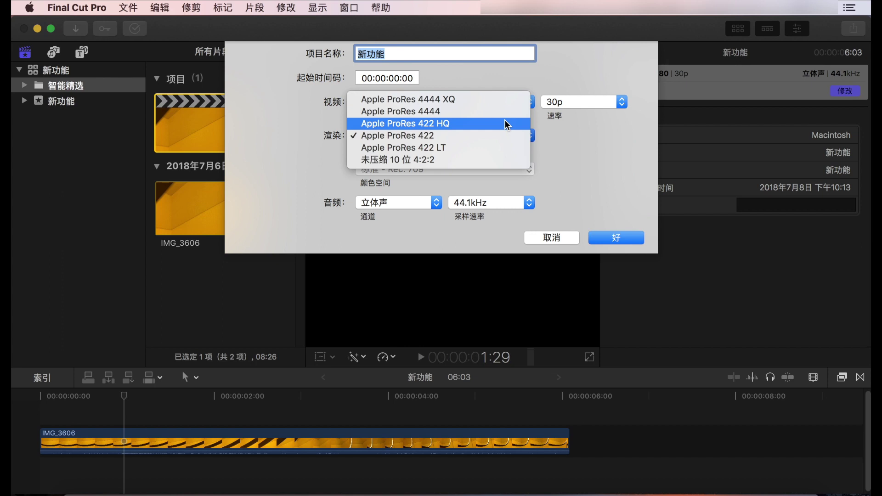
left_click(506, 124)
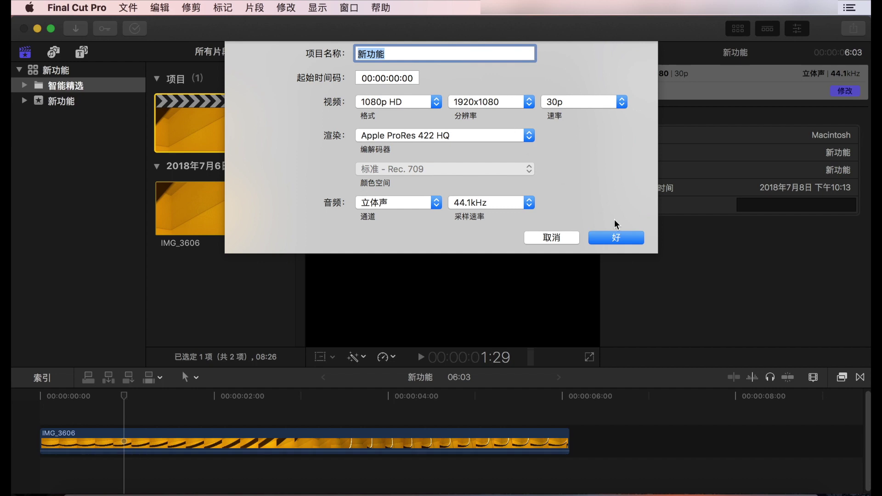
left_click(518, 136)
left_click(522, 148)
left_click(639, 239)
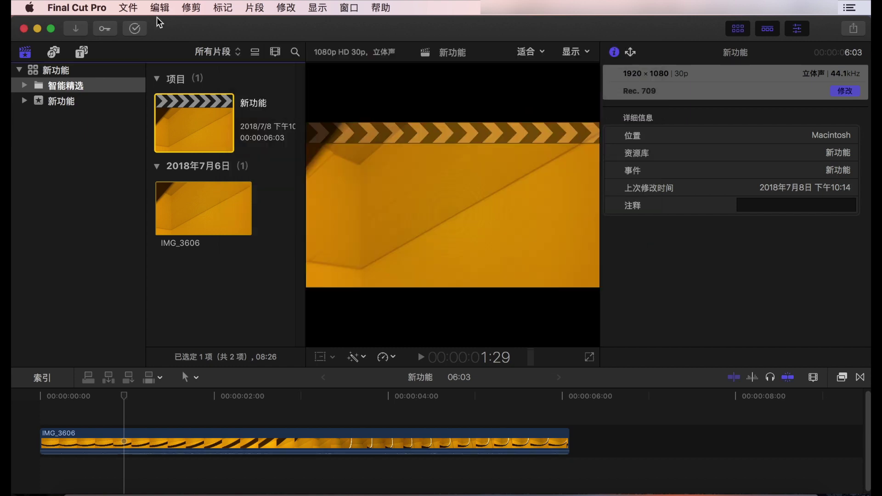
Reopen Export File with Video and Audio format and list the video codecs, Source reading Apple ProRes 422.
left_click(128, 8)
mouse_move(205, 154)
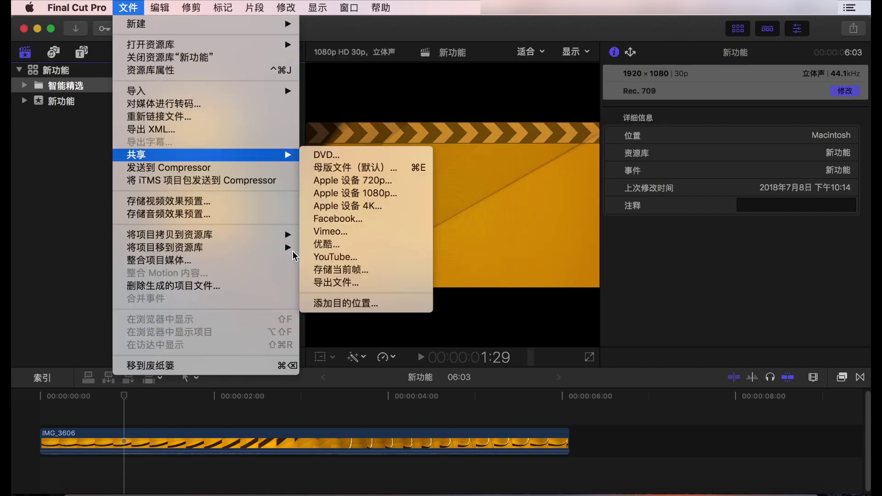
left_click(395, 283)
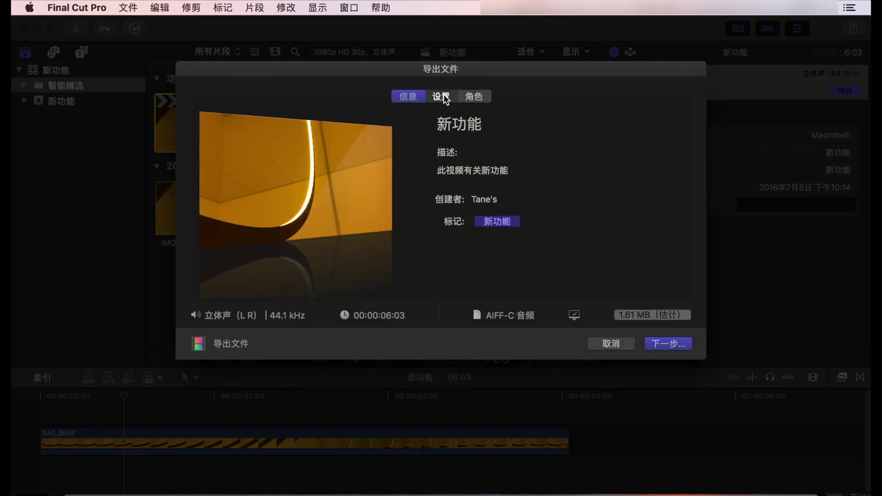
left_click(445, 96)
left_click(553, 149)
left_click(559, 126)
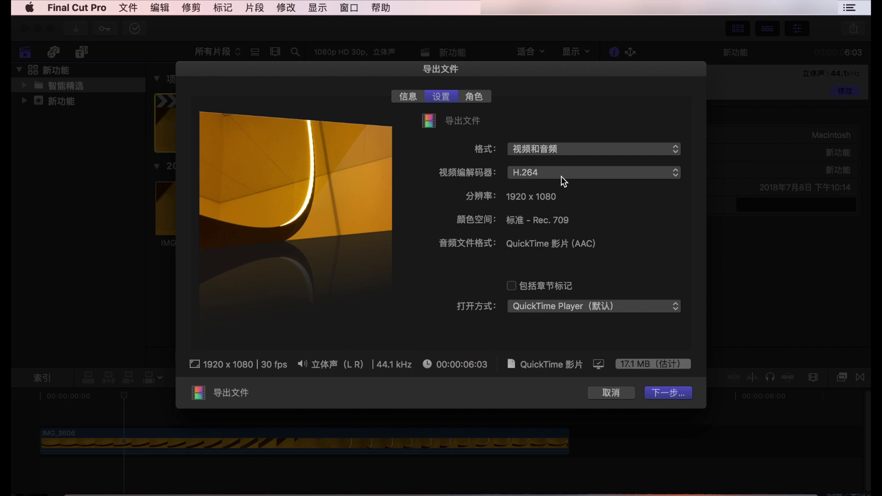
left_click(561, 175)
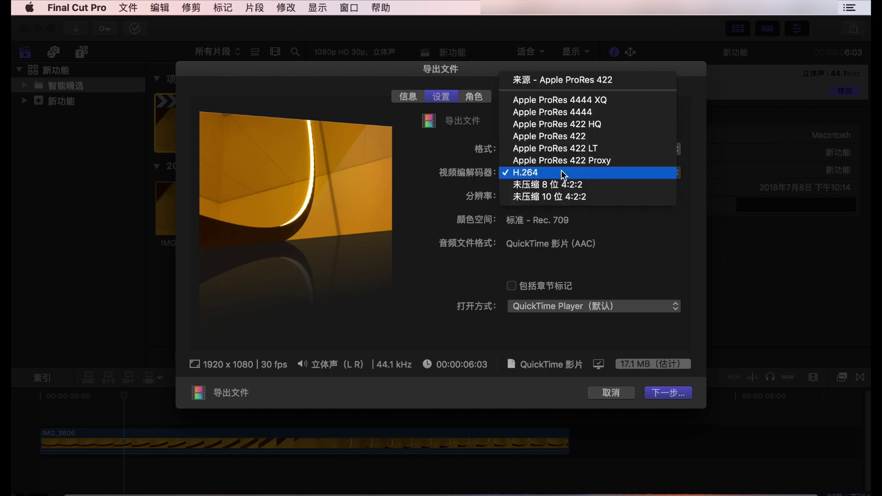